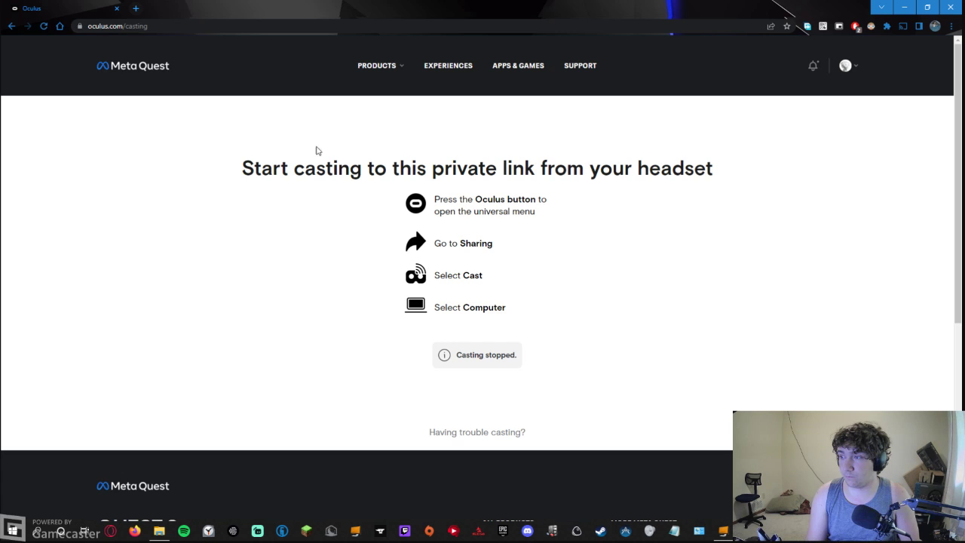
Step: Close the Oculus casting tab once it reports 'Casting stopped.'
left_click(117, 7)
Step: Search 'virtual desktop streamer', open vrdesktop.net, and cancel the Free Download Manager prompt
left_click(452, 25)
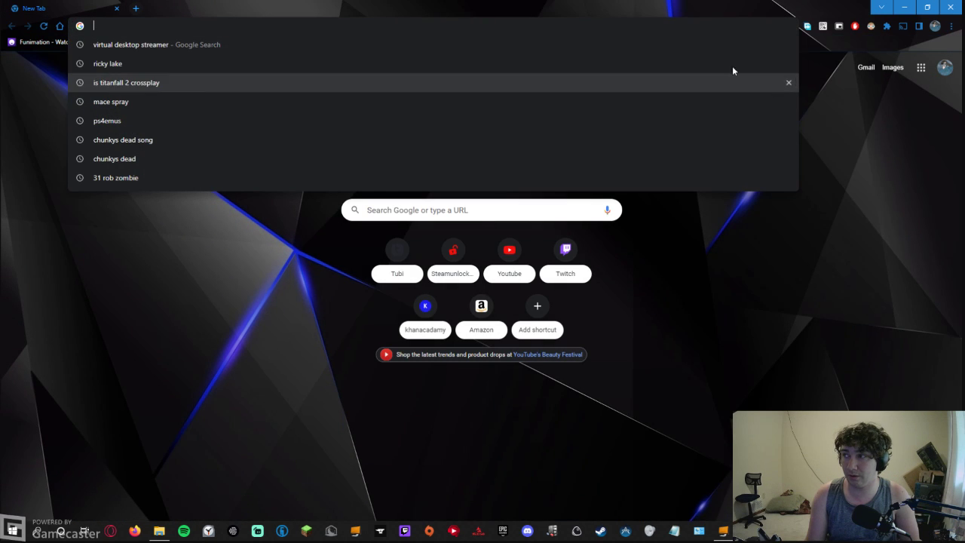
key("Down")
key("Return")
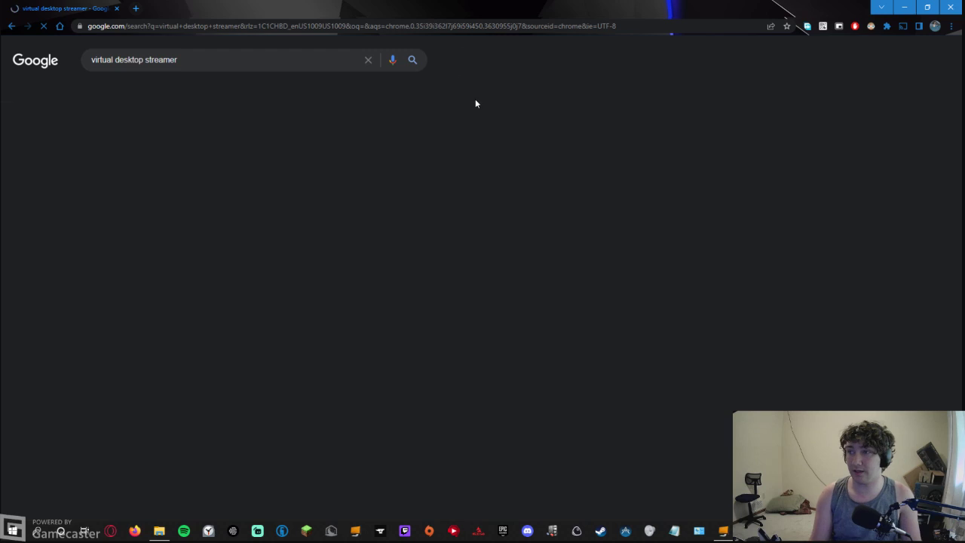
left_click(148, 147)
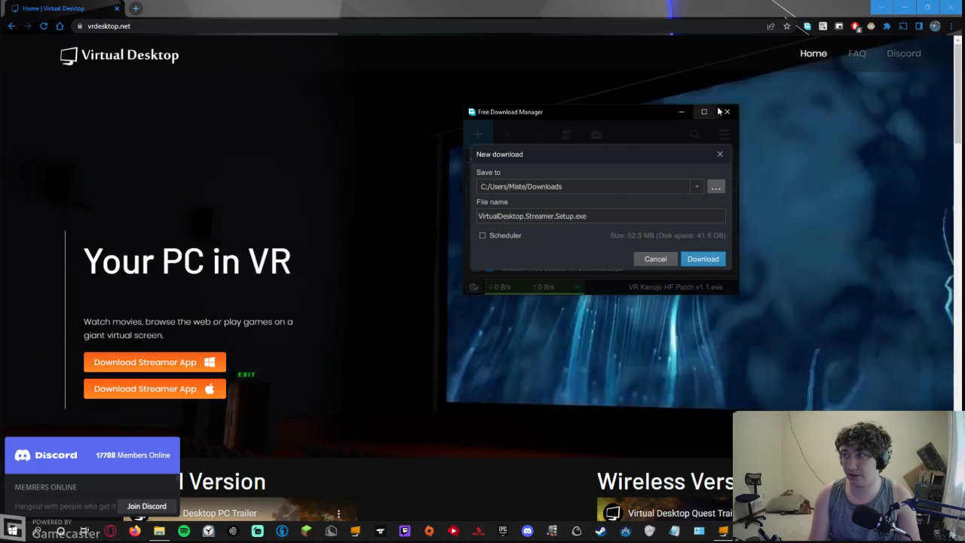
left_click(655, 259)
left_click(680, 113)
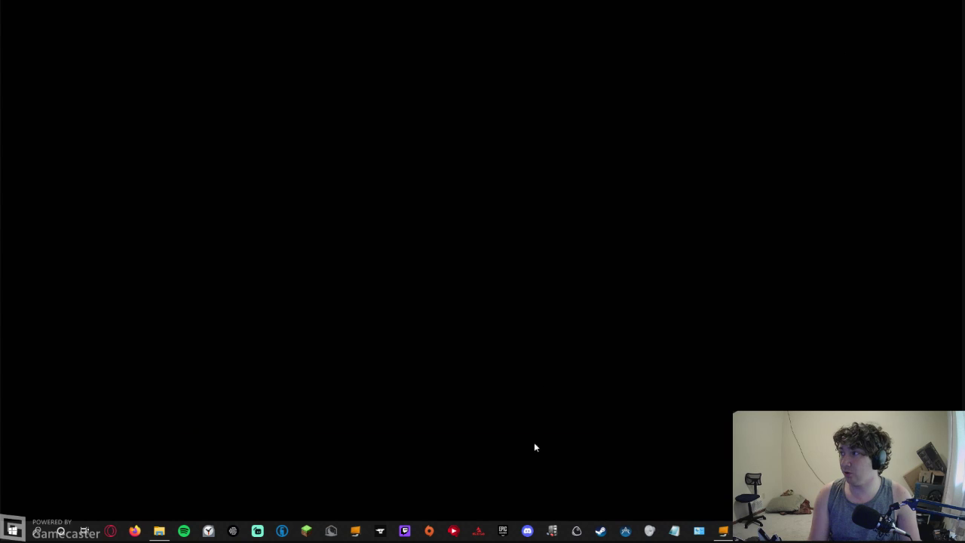
Step: Review the Streamer's linked Oculus account and options, keeping Audio Streaming at 'Don't stream audio'
left_click(725, 532)
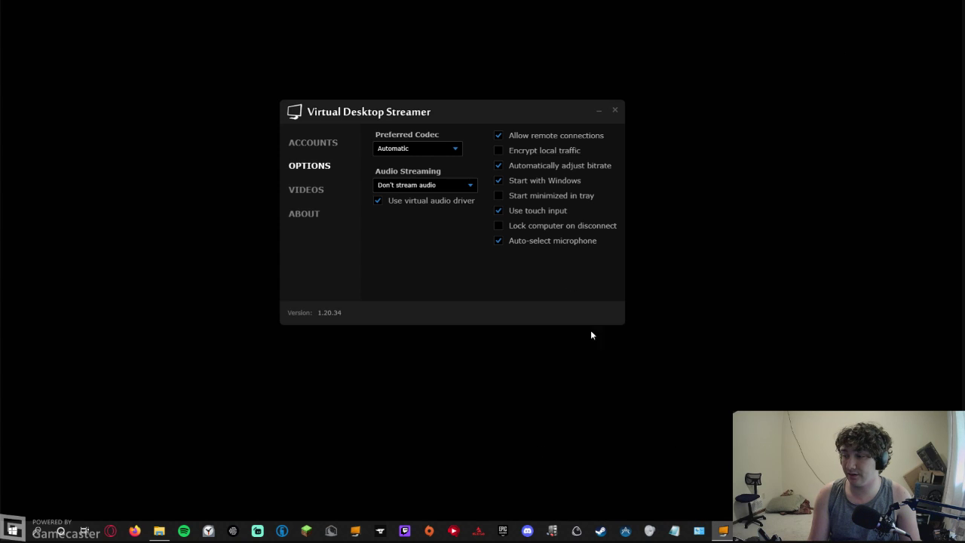
left_click_drag(378, 105, 400, 170)
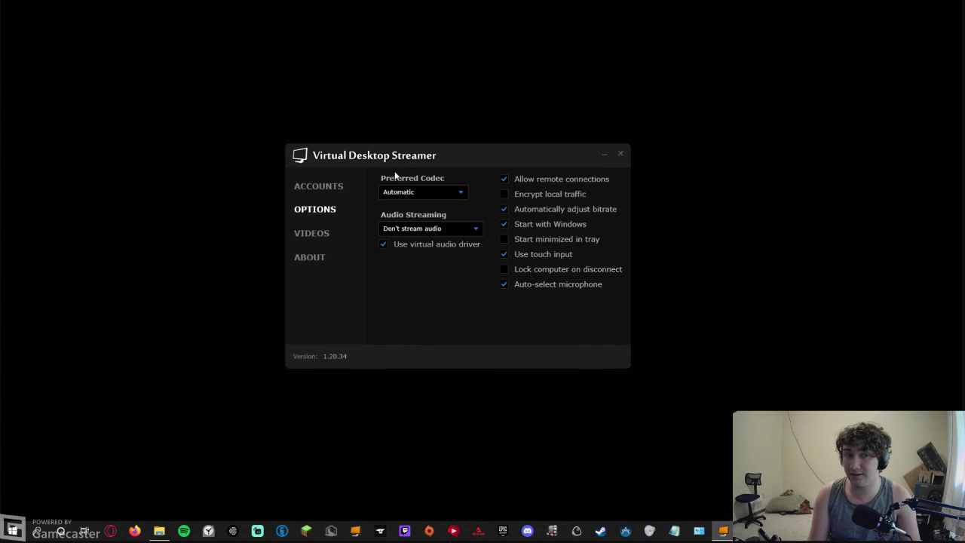
left_click(334, 186)
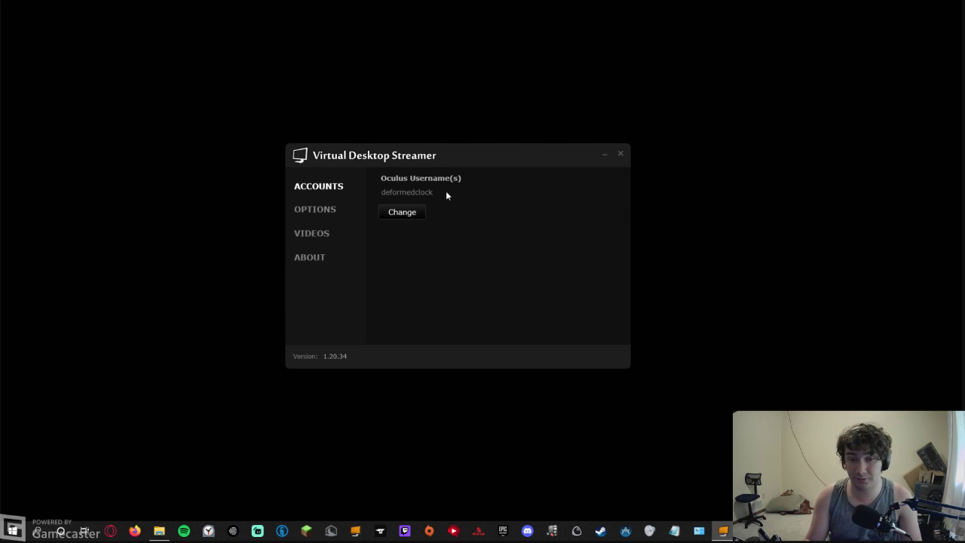
left_click(351, 207)
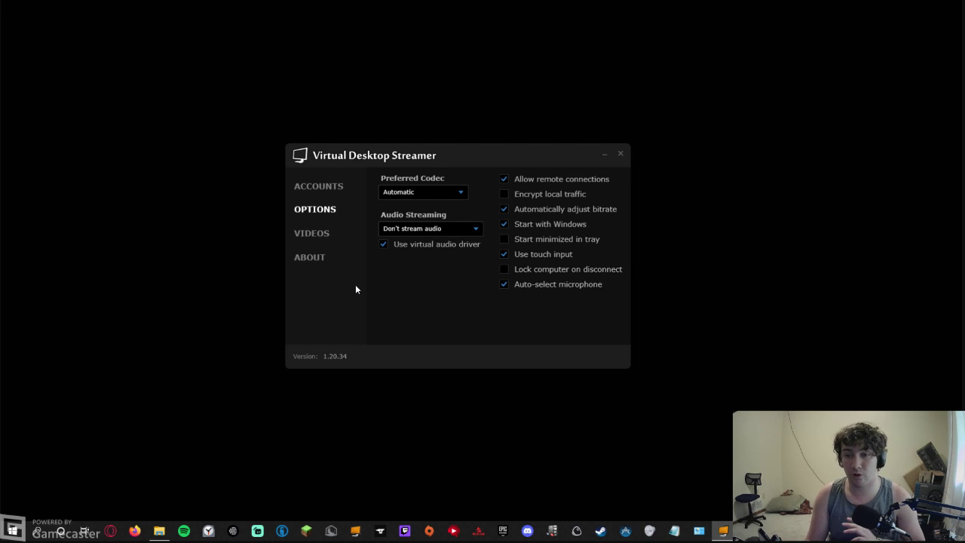
left_click(413, 229)
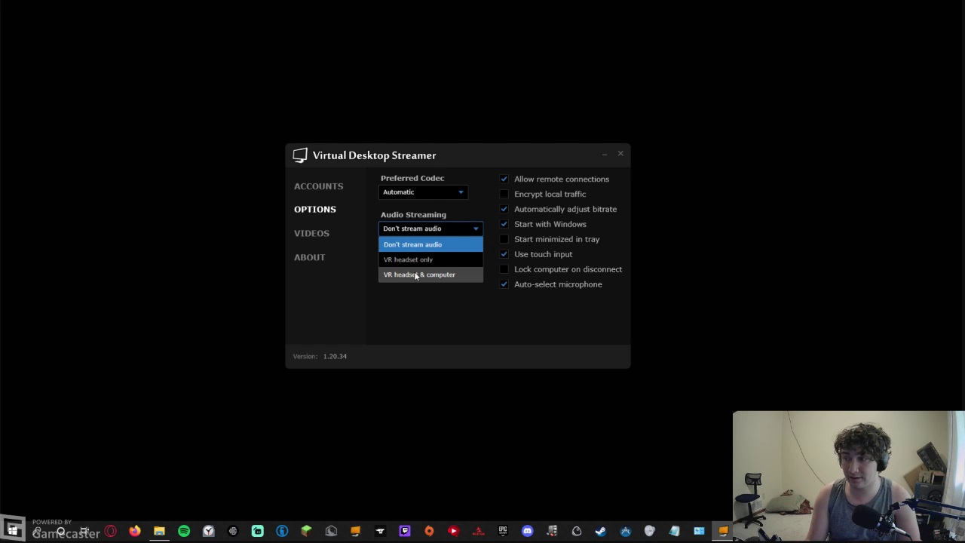
left_click(416, 230)
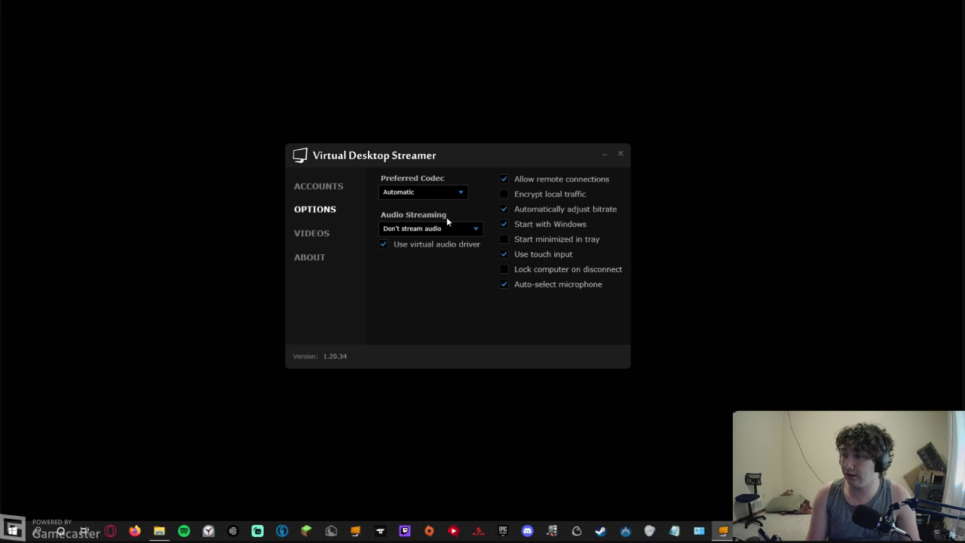
left_click(604, 156)
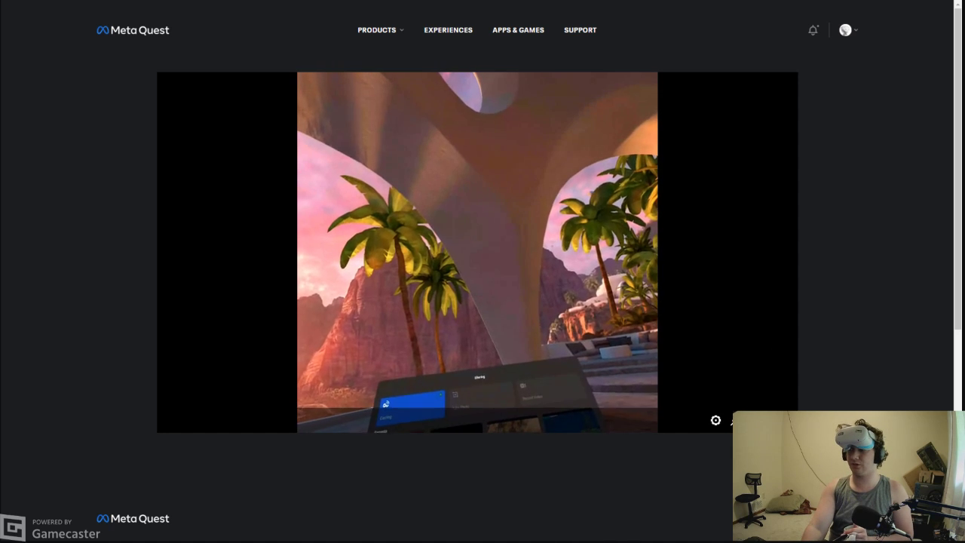
Step: Show the headset's cast view full screen on the Meta Quest casting page
left_click(734, 420)
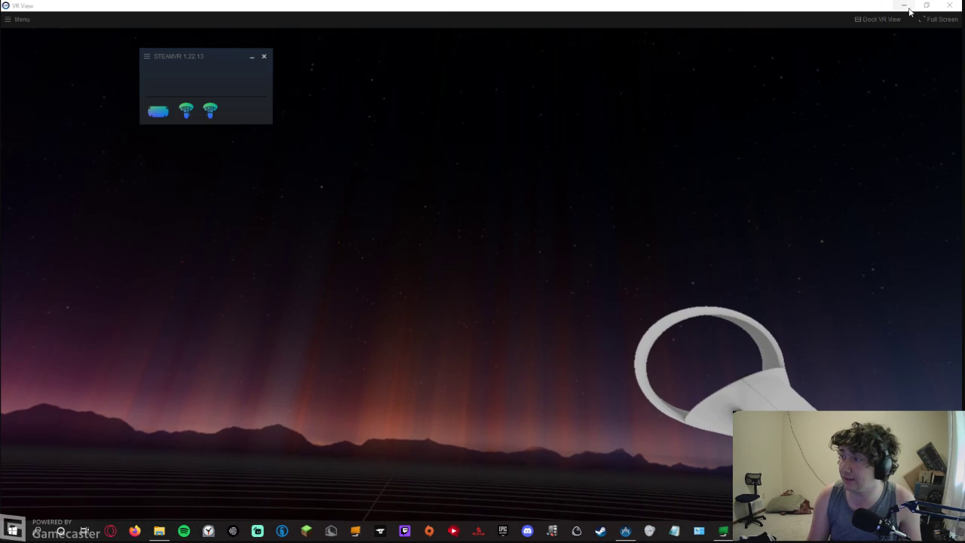
Step: Minimize SteamVR's VR View, exit the full-screen cast, and open a new Chrome tab
left_click(939, 19)
left_click(252, 57)
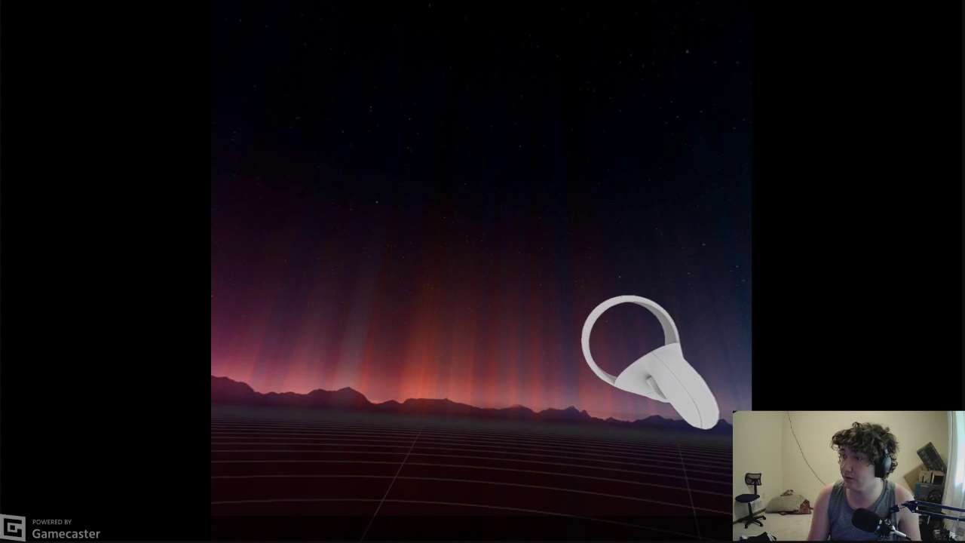
key("F11")
key("F11")
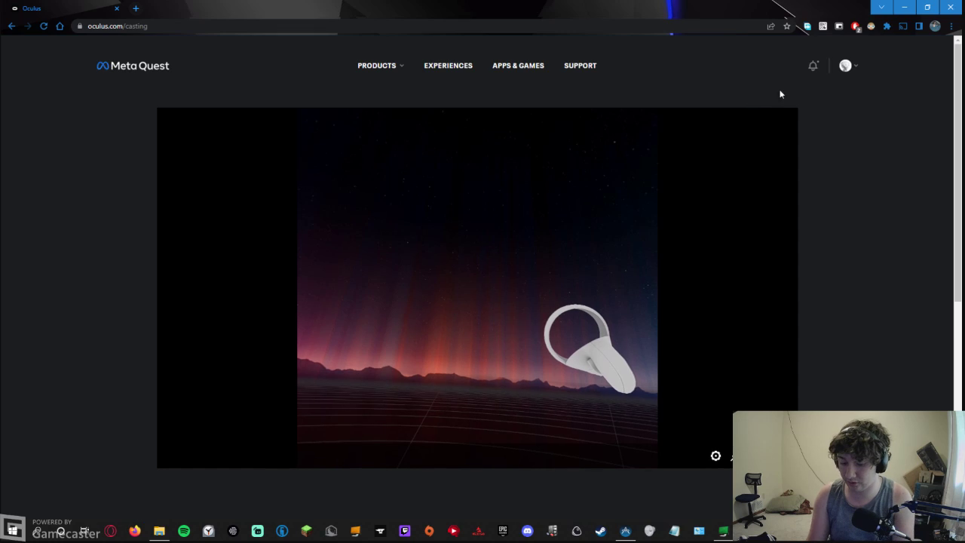
key("alt+Tab")
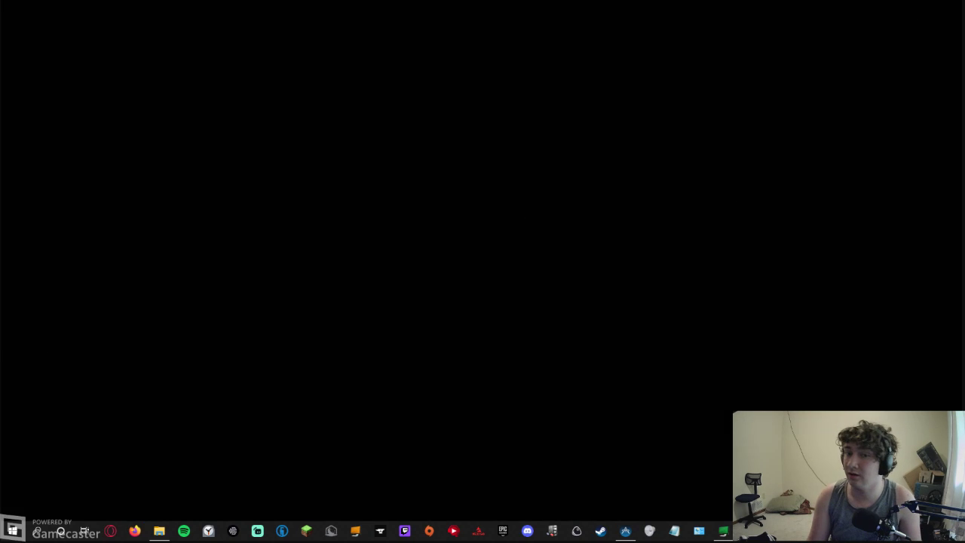
key("super")
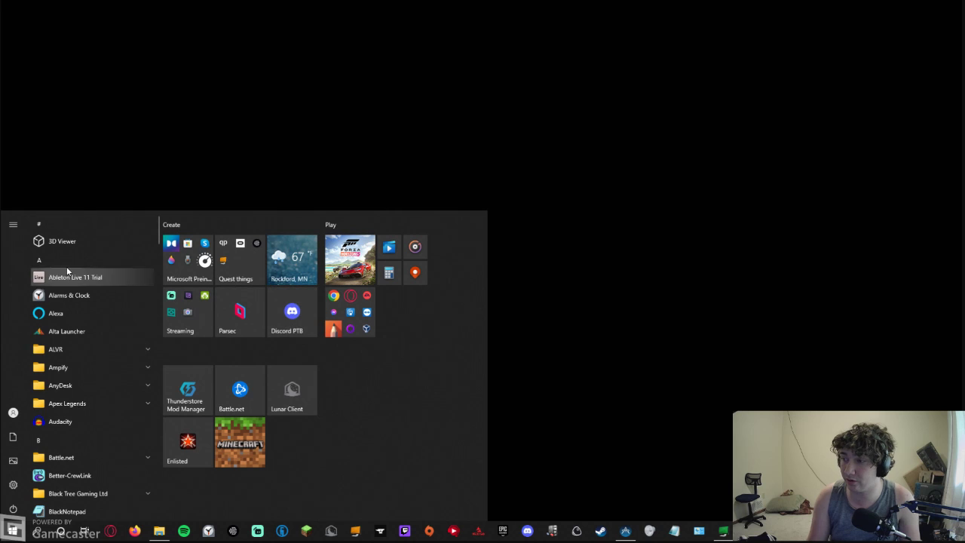
key("Escape")
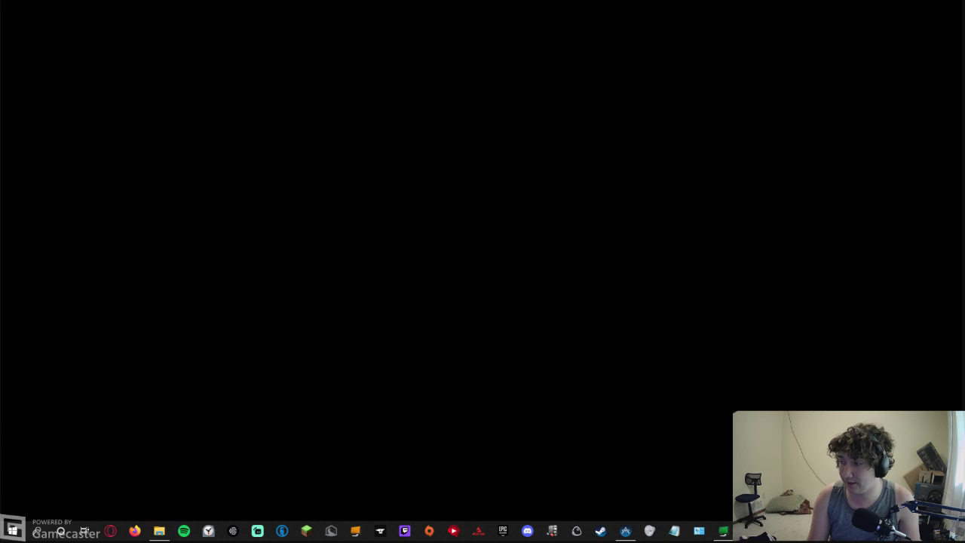
key("alt+Tab")
key("ctrl+t")
Step: Search 'ovr space calibrator' and open the OpenVR-SpaceCalibrator v1.4 release page on GitHub
left_click(172, 29)
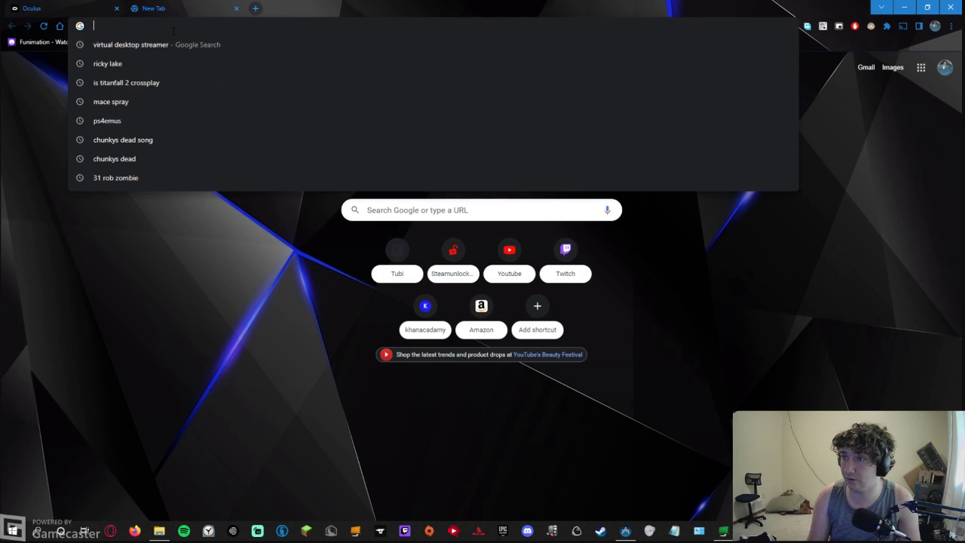
type("ovr space calibrator")
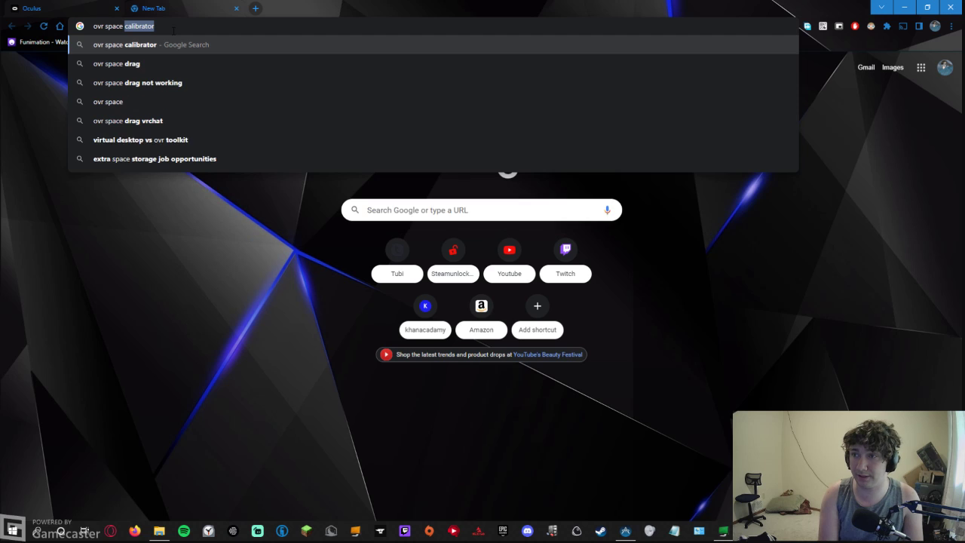
key("Return")
left_click(181, 185)
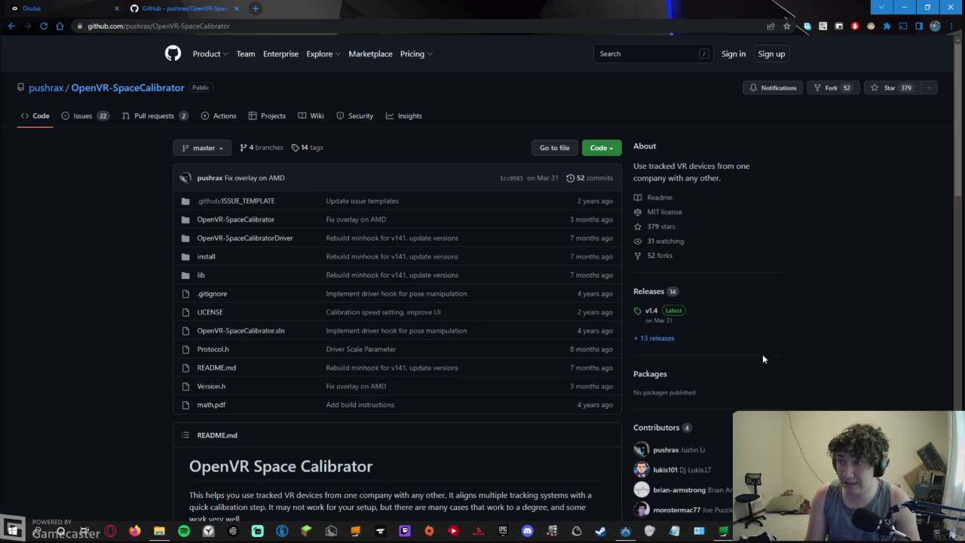
left_click(653, 310)
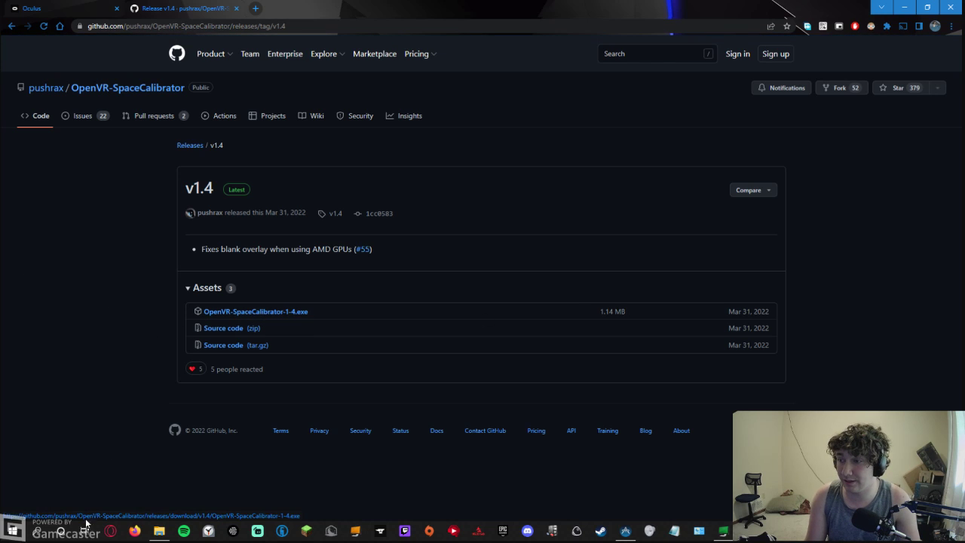
Step: Launch OpenVR-SpaceCalibrator and select the Quest 2 headset as the reference device
left_click(904, 7)
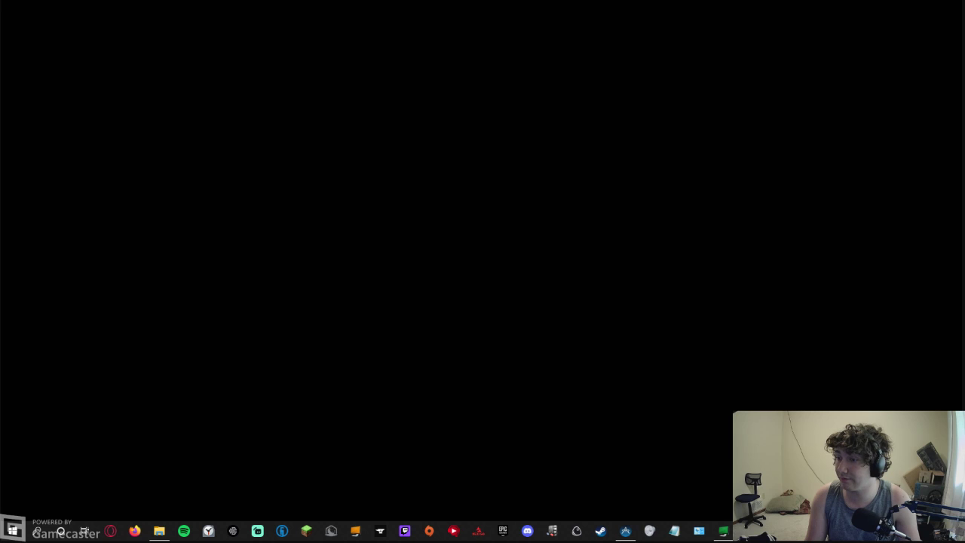
left_click(624, 531)
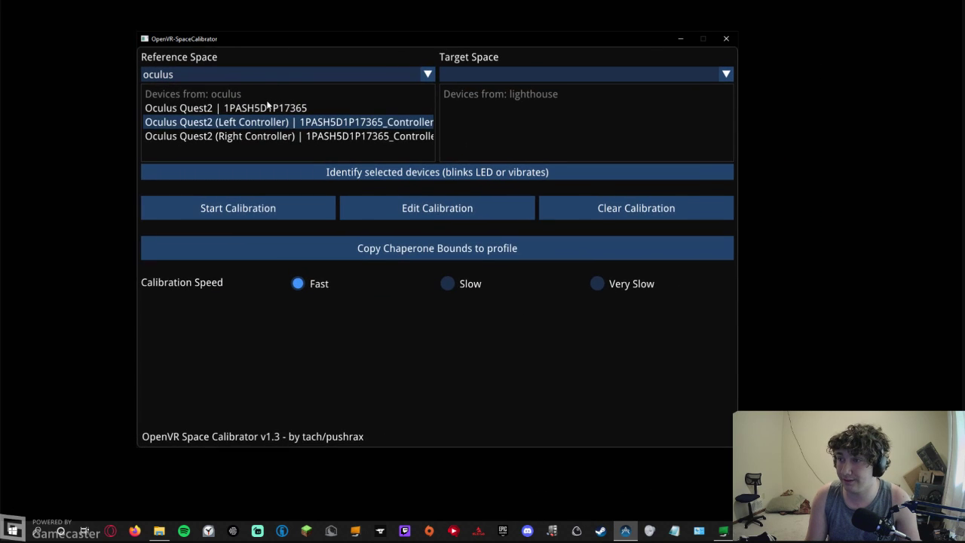
left_click(337, 111)
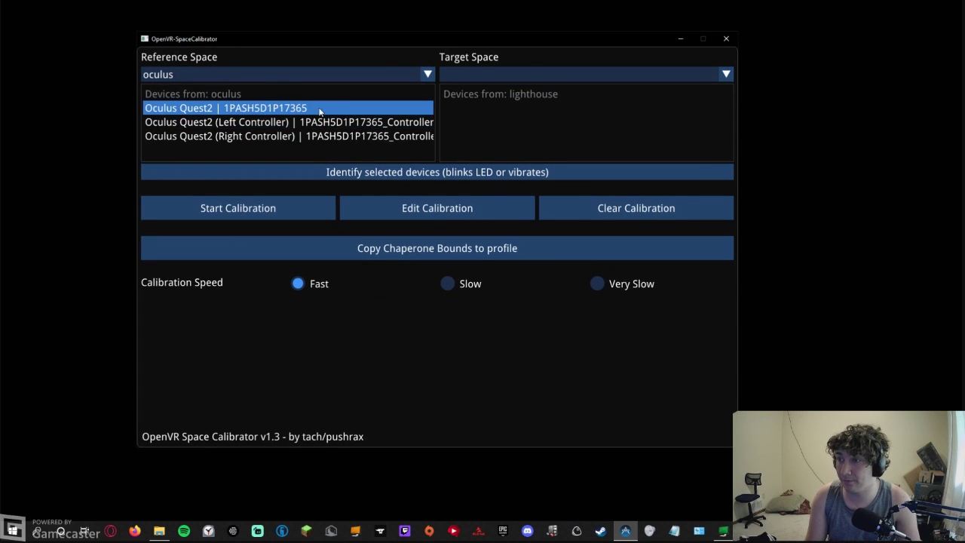